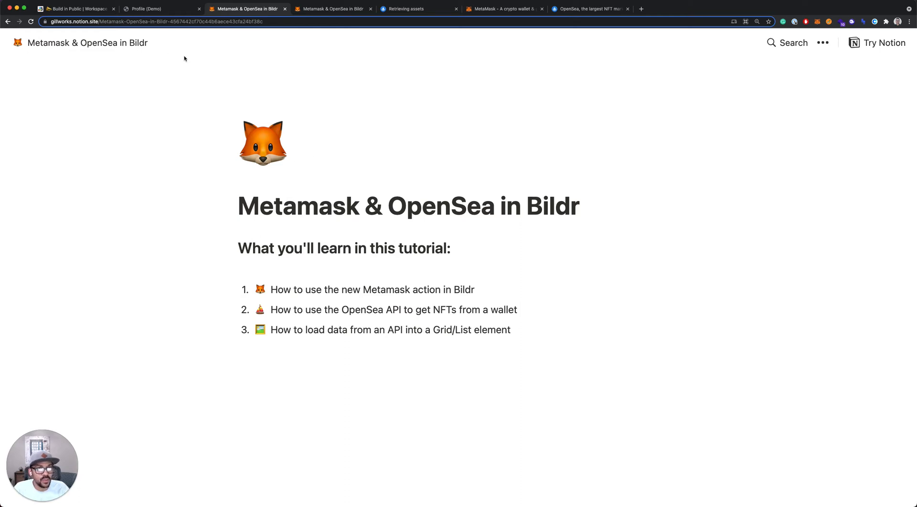
left_click(155, 11)
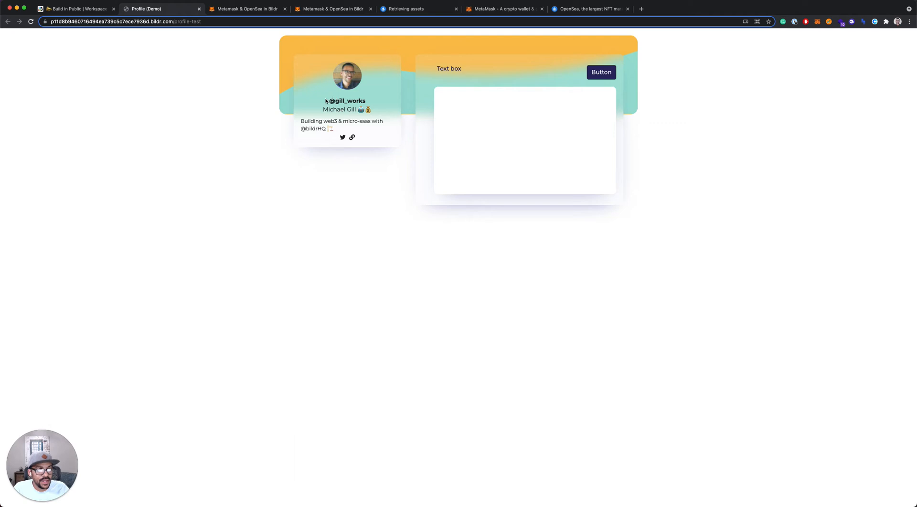
left_click_drag(326, 100, 366, 103)
left_click_drag(301, 121, 384, 128)
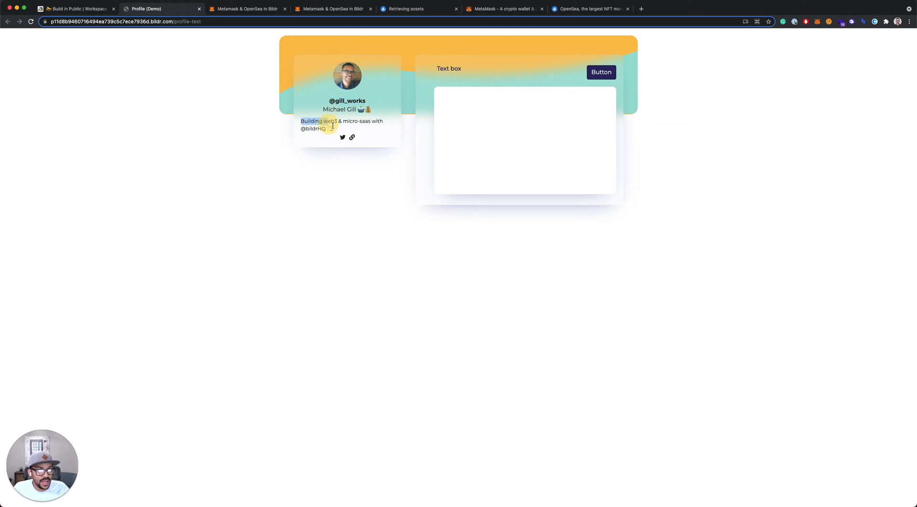
left_click(386, 138)
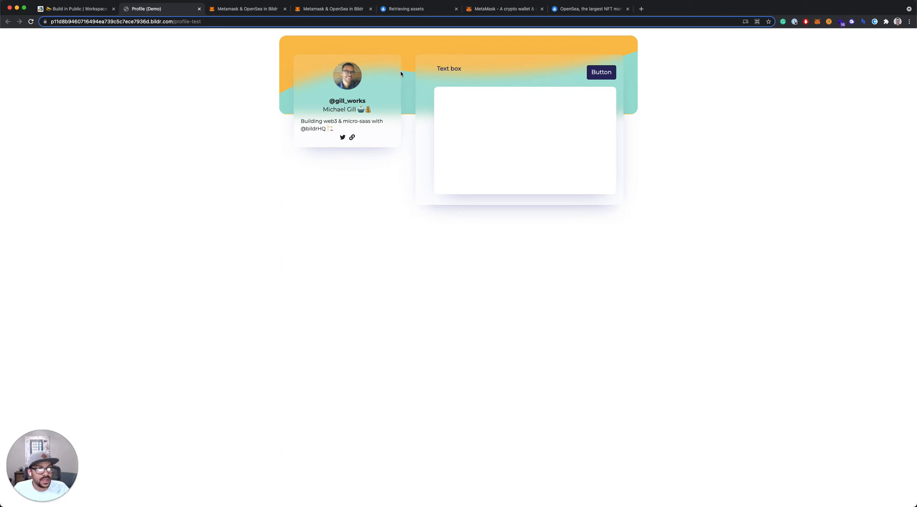
Switch to the MetaMask site and reach its Chrome download page
left_click(494, 9)
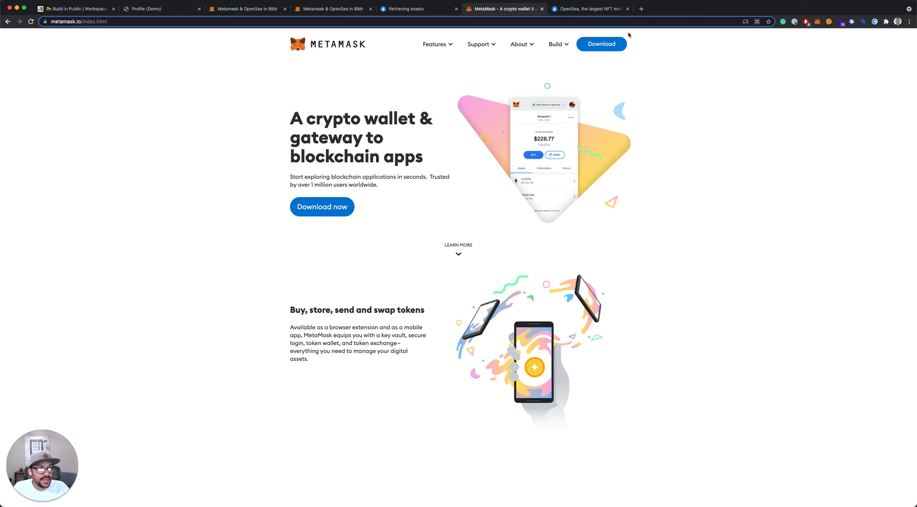
left_click(608, 44)
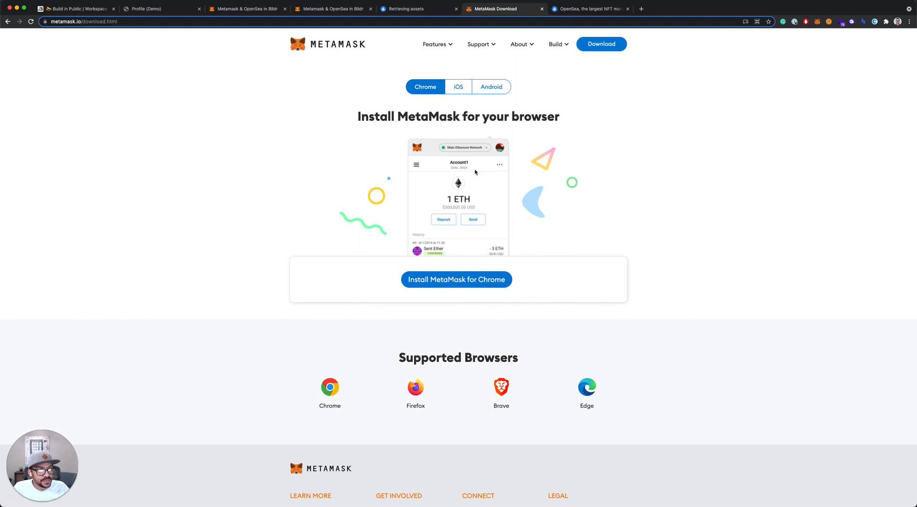
Show the OpenSea marketplace homepage, then return via the Bildr demo to the Notion outline
left_click(587, 9)
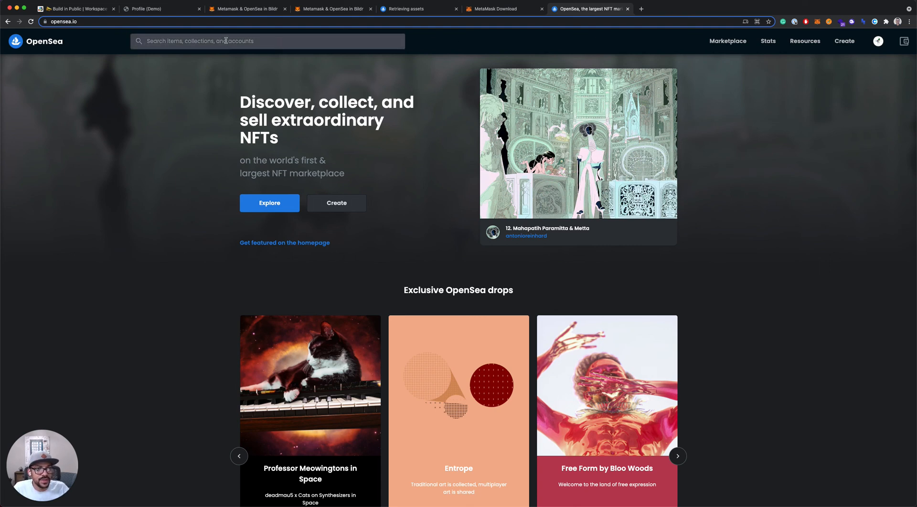
left_click(168, 10)
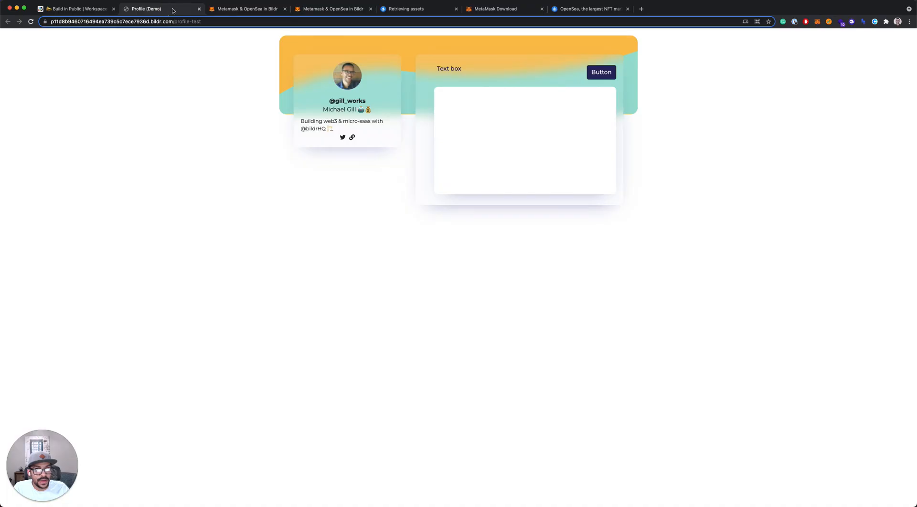
left_click(222, 10)
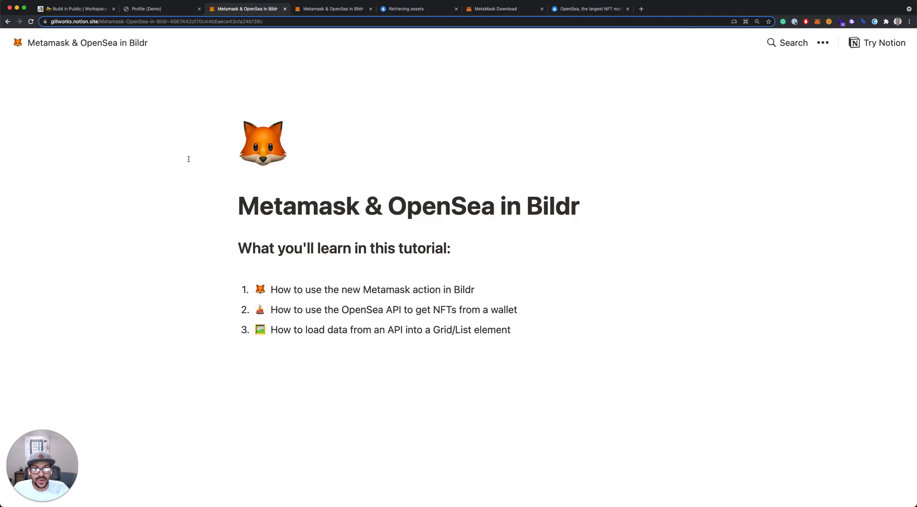